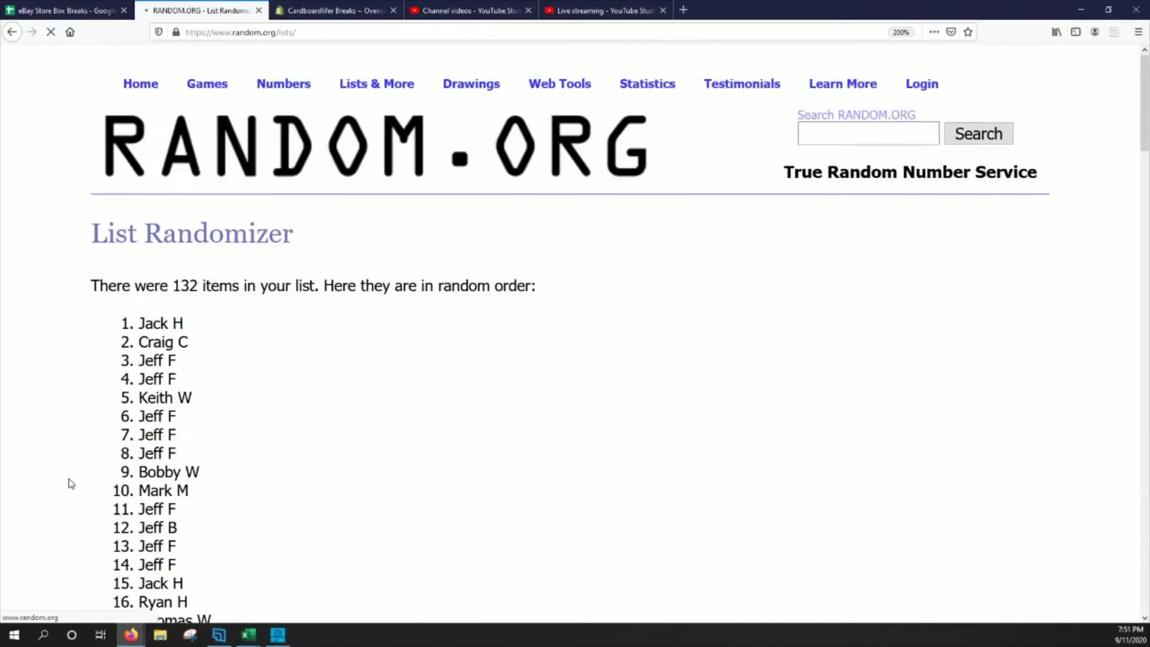
Step: Randomize the buyer list three more times, for five randomizations in total
scroll(1140, 621, "down", 15)
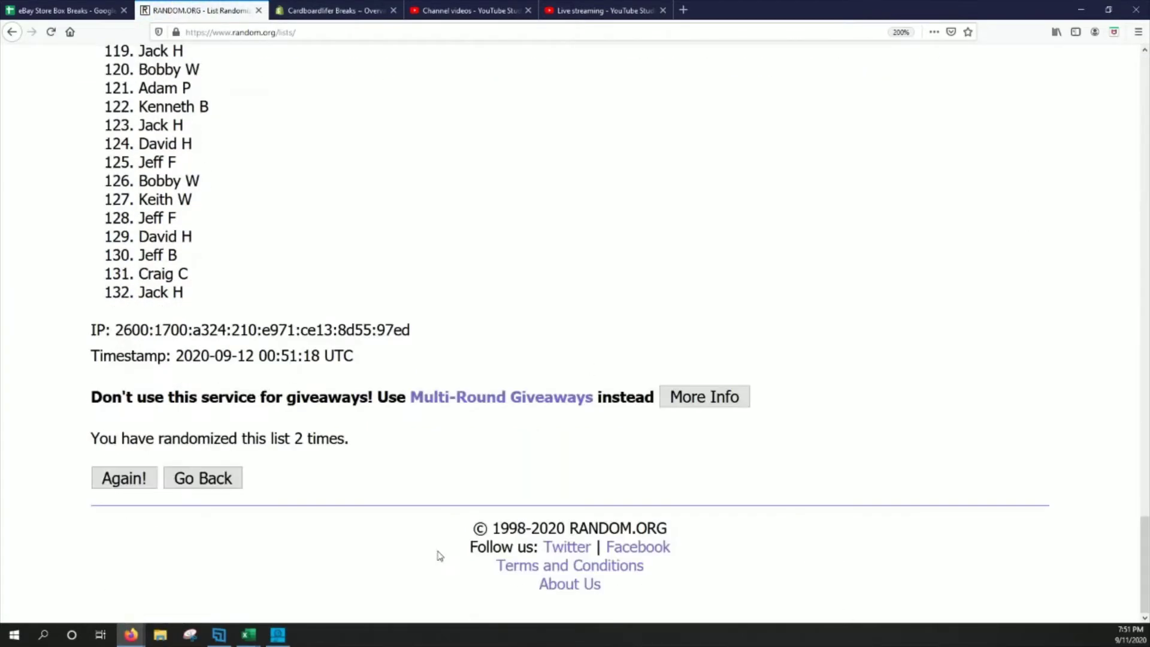
left_click(151, 481)
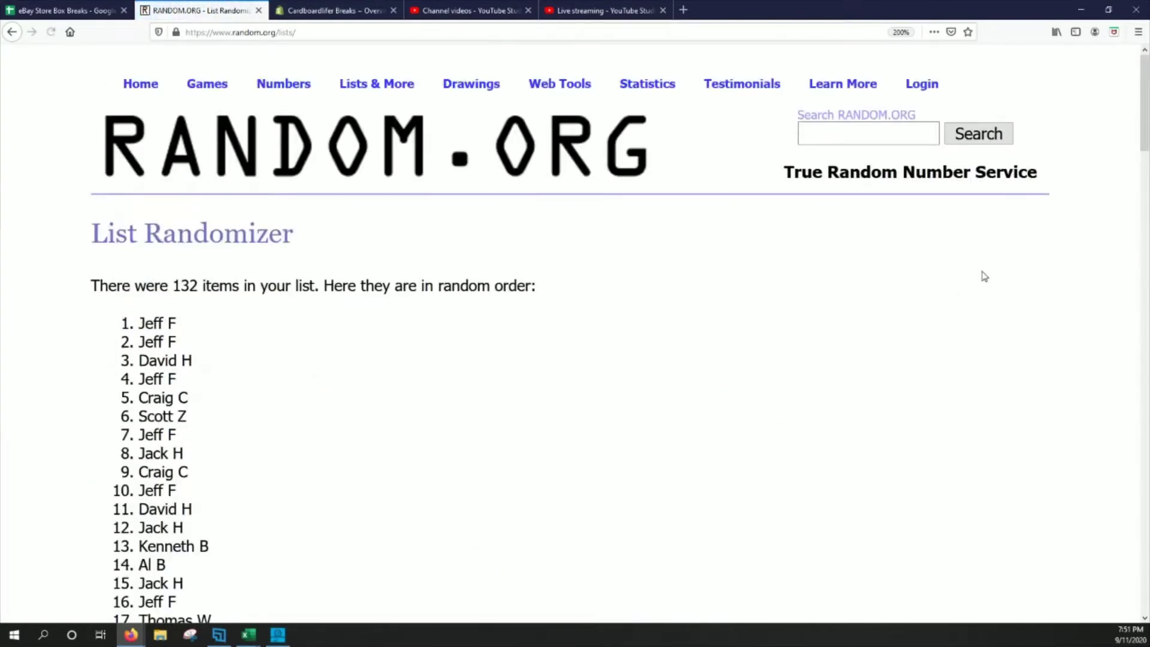
left_click_drag(1144, 131, 1127, 560)
scroll(1127, 560, "down", 5)
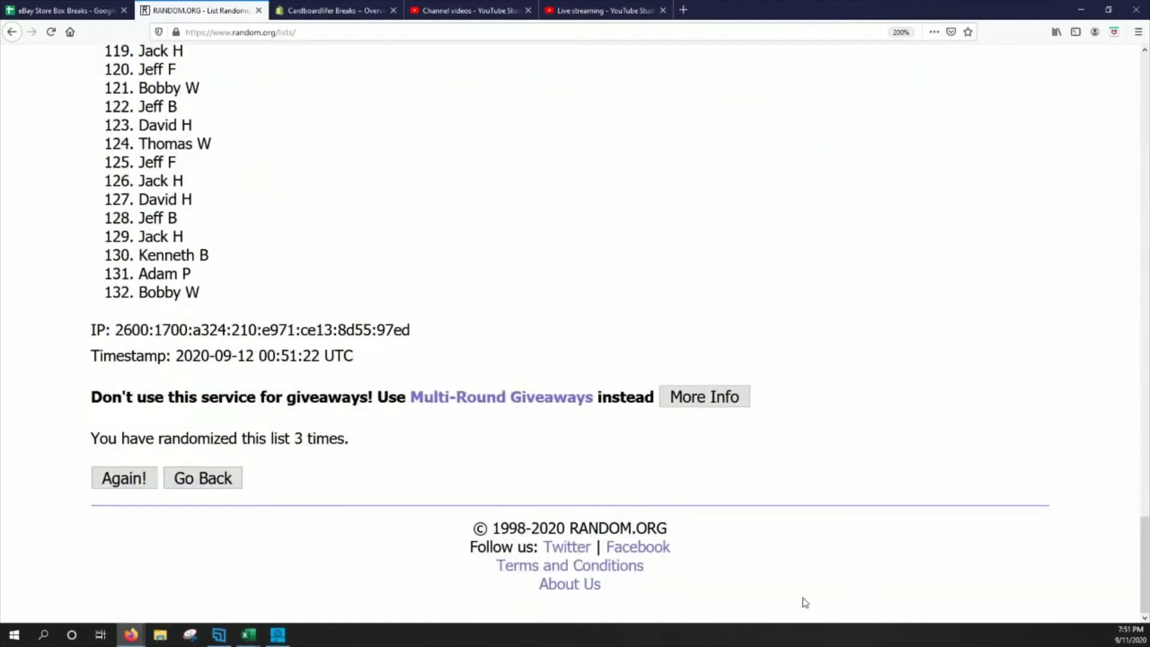
left_click(124, 477)
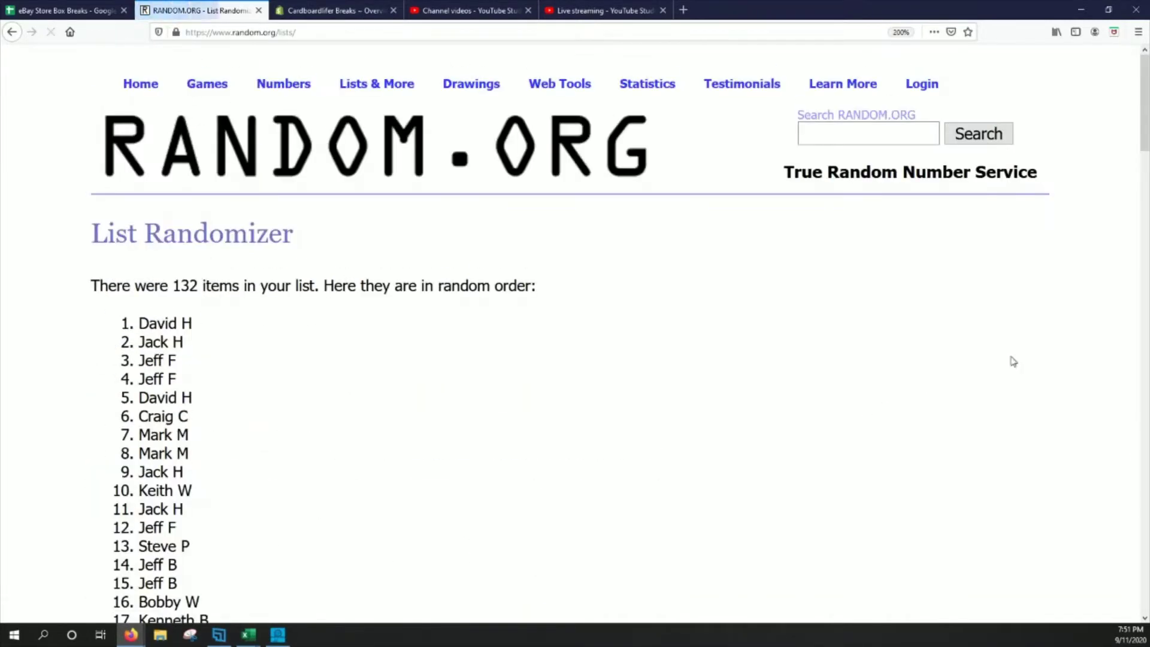
left_click_drag(1138, 144, 1139, 516)
scroll(1140, 517, "down", 5)
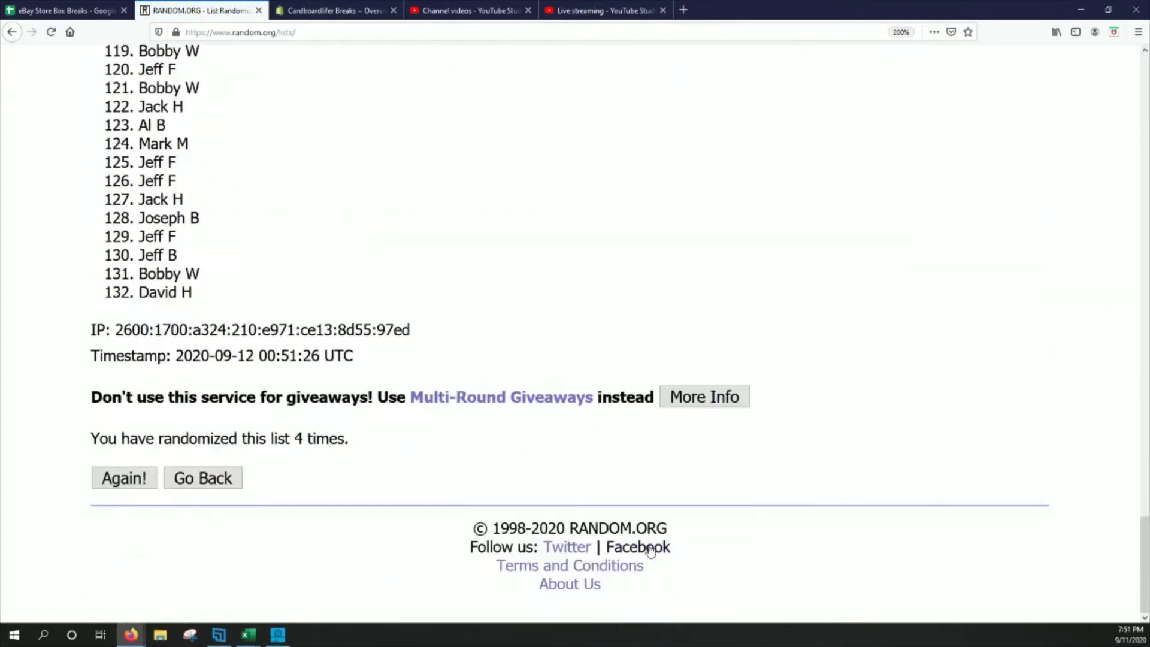
left_click(124, 477)
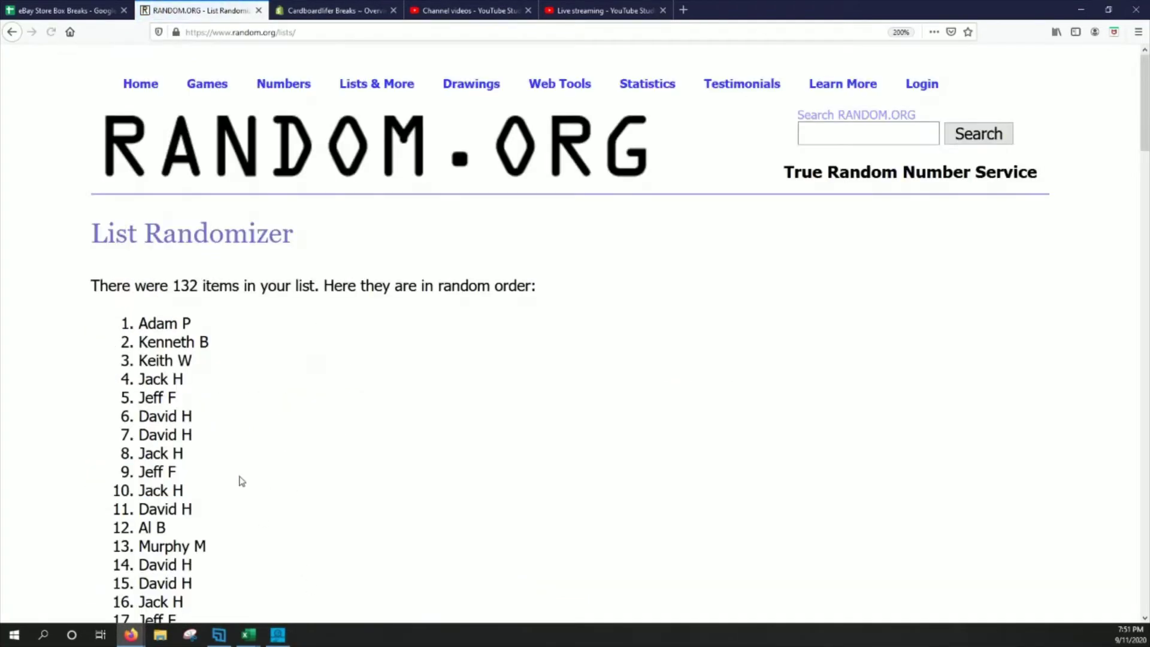
Step: Copy all 132 randomized buyer names into the Buyer column of the 2019 Clear Authentic BB sheet, starting at C3
left_click_drag(140, 320, 222, 334)
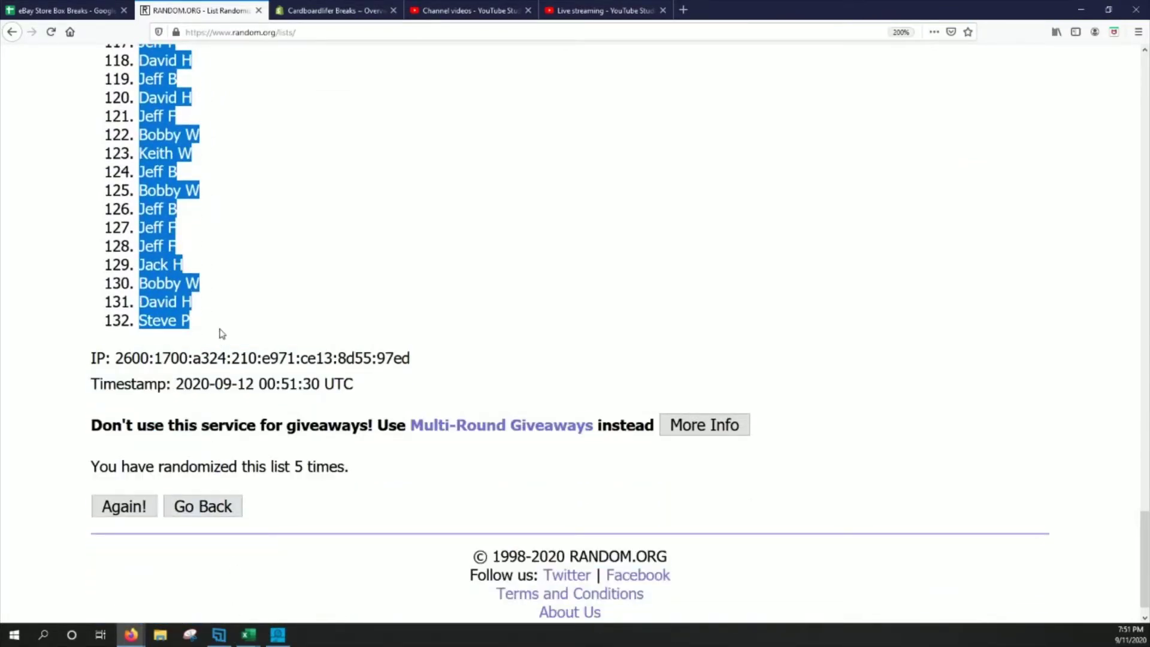
left_click(70, 11)
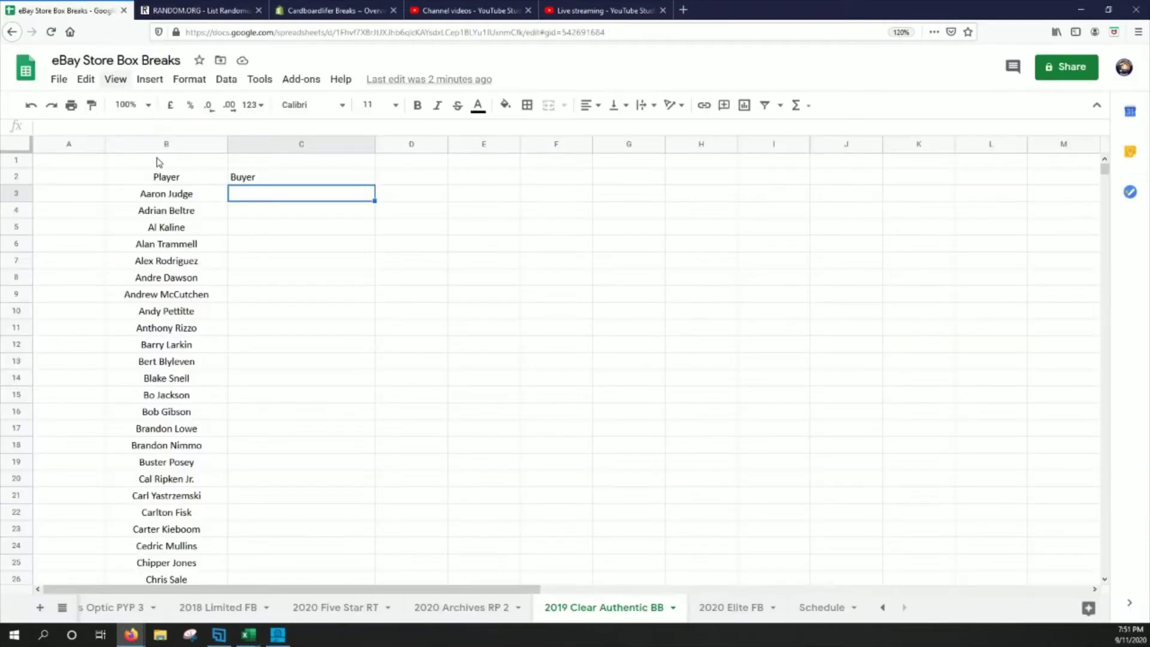
key("ctrl+v")
left_click(367, 276)
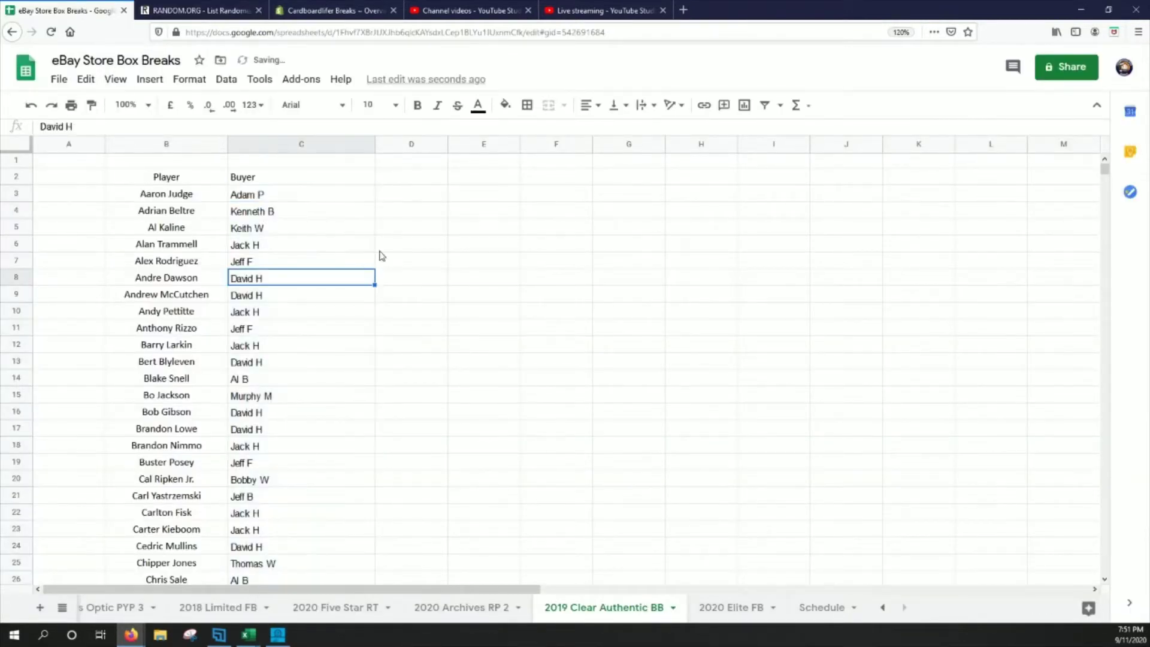
Step: Narrow spacer columns D and E and widen columns F and G for a second player and buyer table
left_click_drag(447, 144, 412, 143)
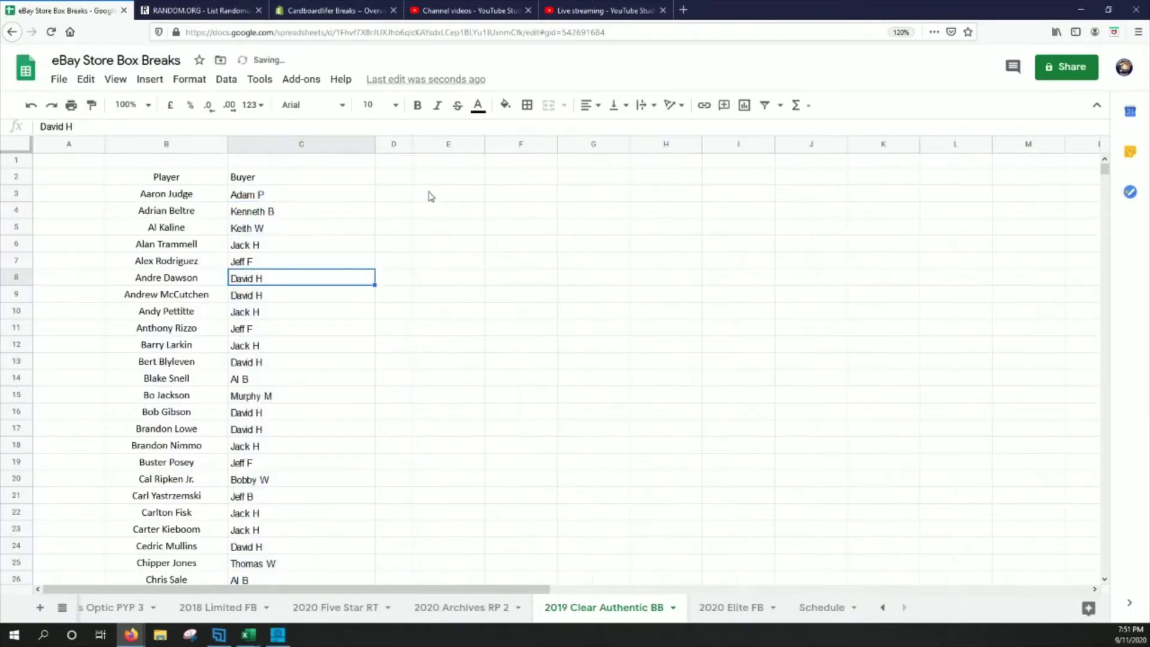
left_click_drag(485, 144, 452, 143)
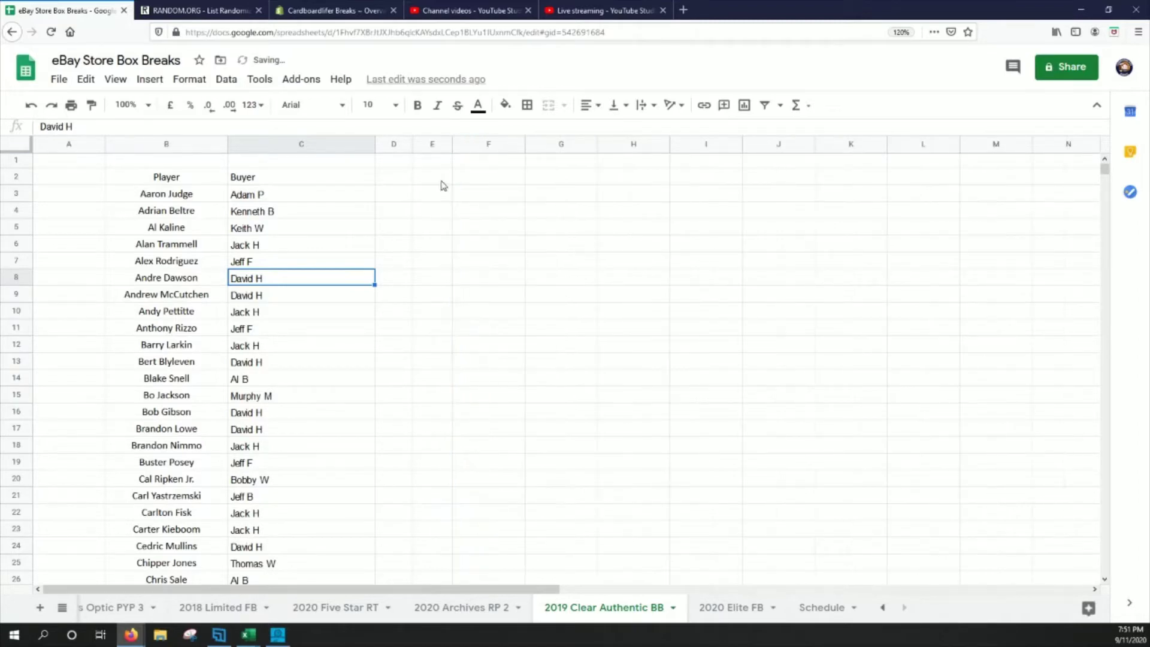
left_click_drag(525, 143, 586, 174)
left_click_drag(658, 144, 750, 174)
Step: Copy the Player and Buyer table in B2:C134 and paste the duplicate starting at F2
mouse_move(167, 177)
left_mouse_down()
mouse_move(248, 204)
mouse_move(267, 503)
mouse_move(288, 623)
mouse_move(294, 490)
left_mouse_up()
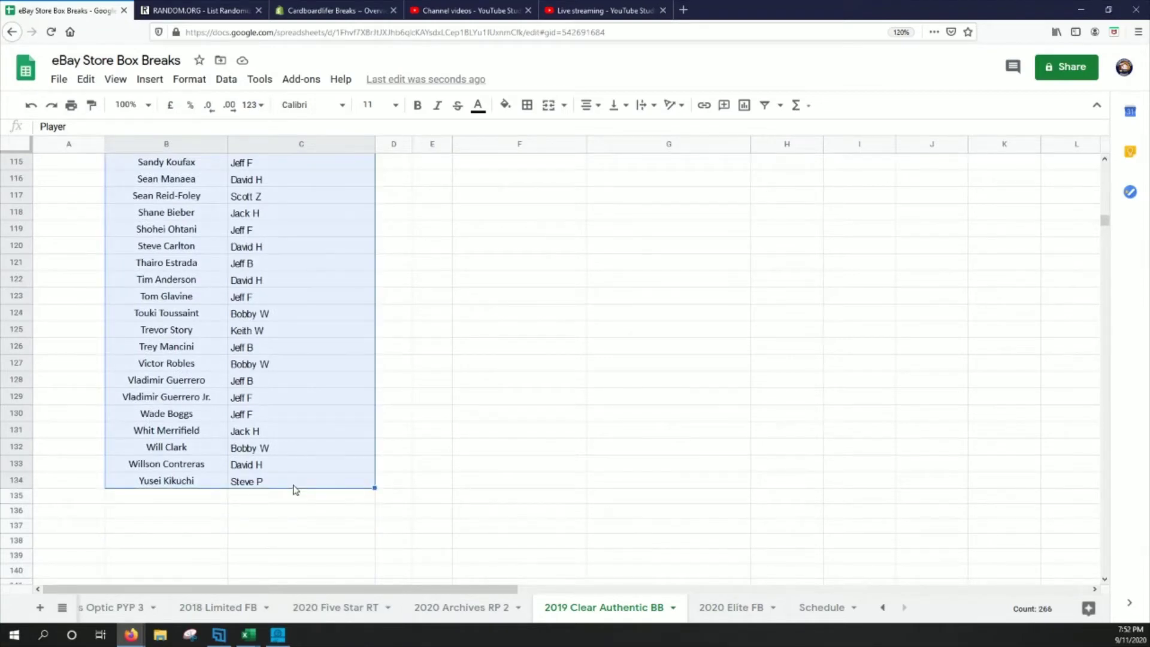
key("ctrl+c")
scroll(495, 328, "up", 13)
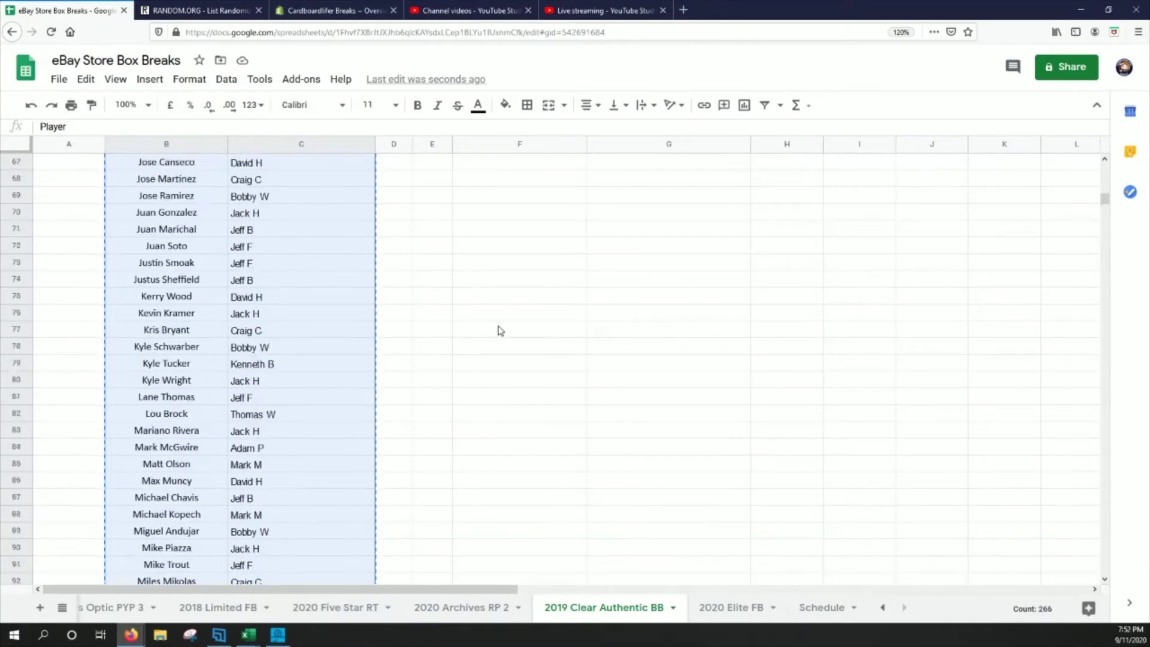
scroll(501, 328, "up", 18)
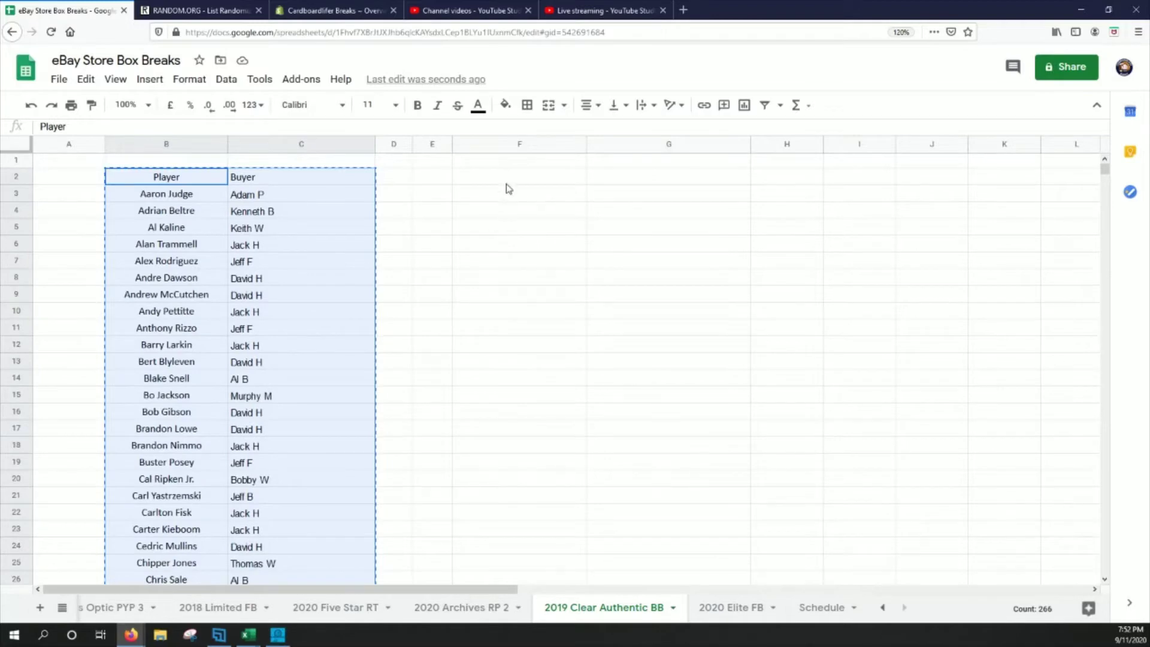
left_click(511, 178)
key("ctrl+v")
Step: Sort the duplicated range F3:G134 by column G from A to Z, without treating any row as a header
left_click_drag(531, 197, 620, 508)
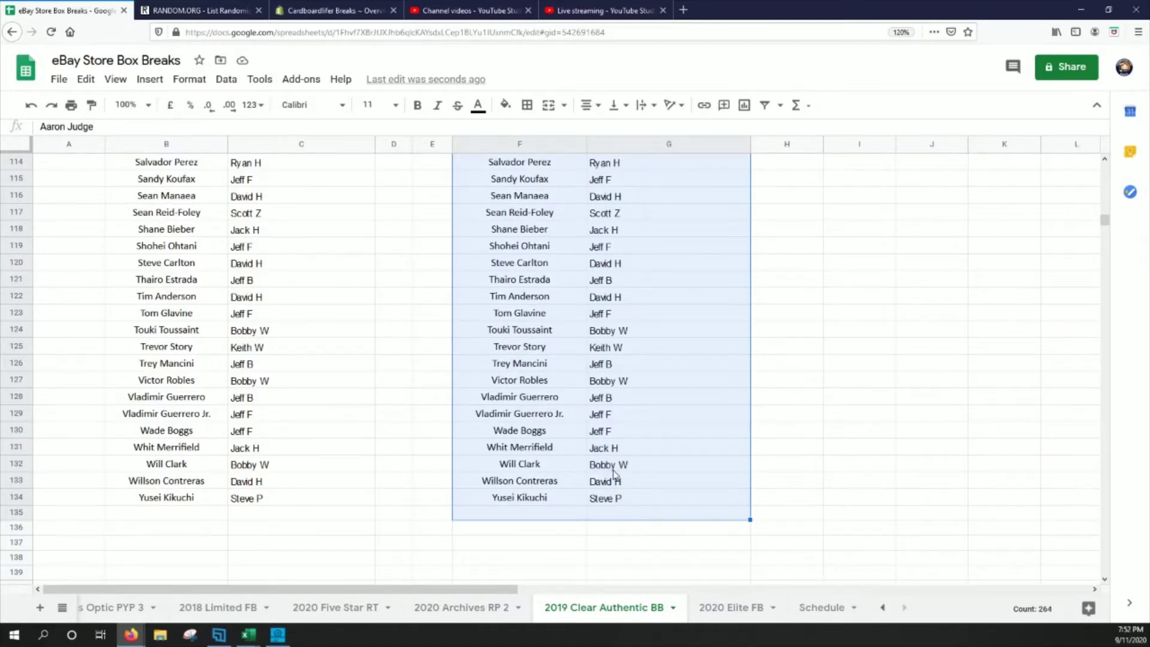
key("shift+Up")
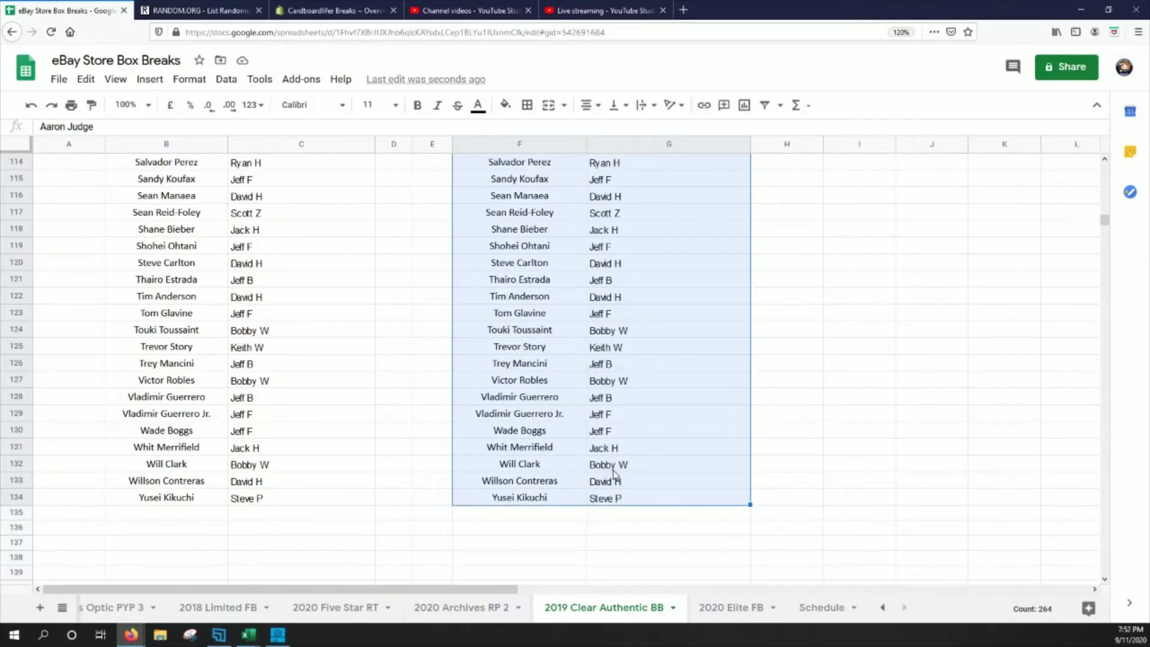
left_click(227, 79)
left_click(263, 223)
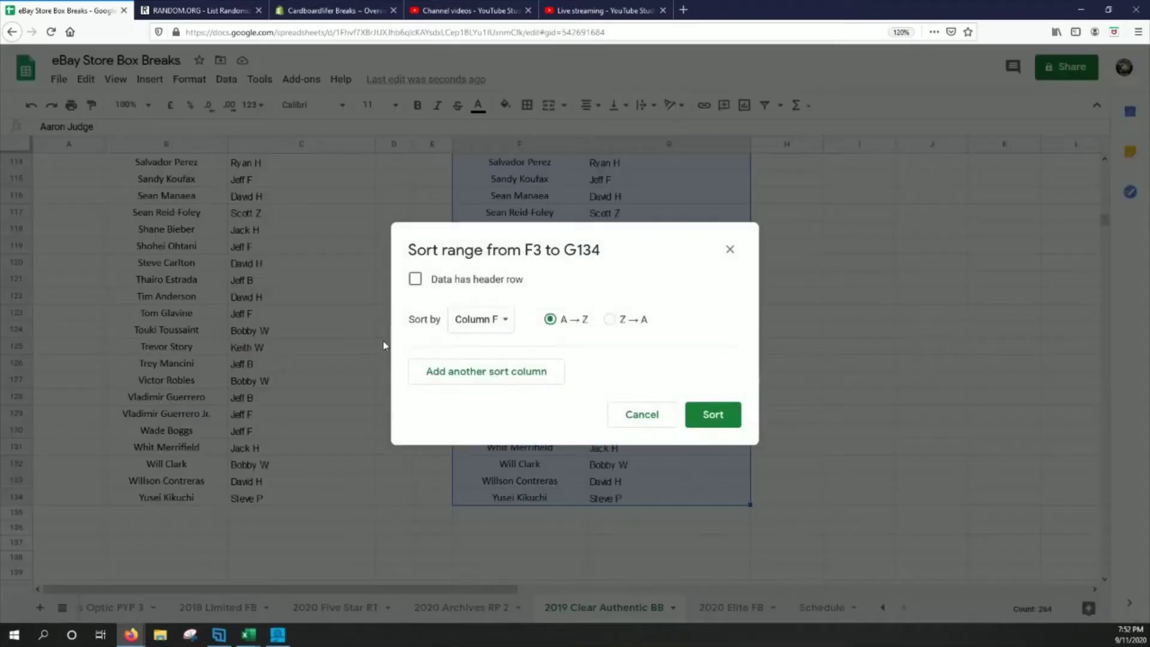
left_click(506, 320)
left_click(503, 339)
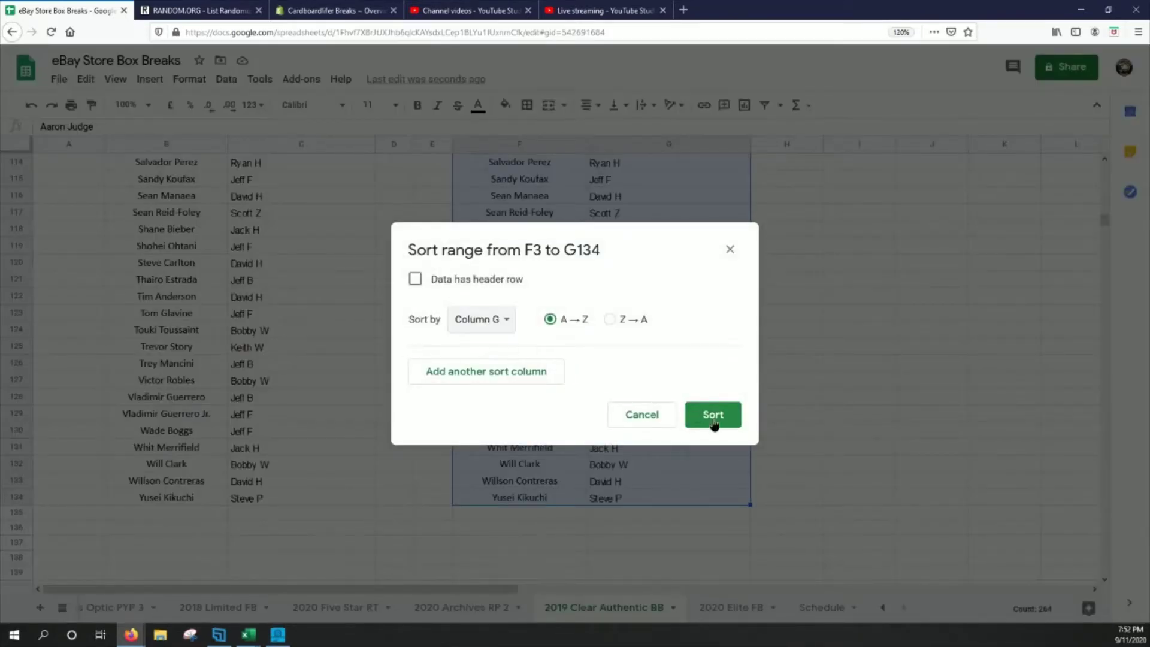
left_click(713, 415)
left_click(395, 330)
Step: Narrow the empty column A before the first player table
scroll(395, 330, "up", 20)
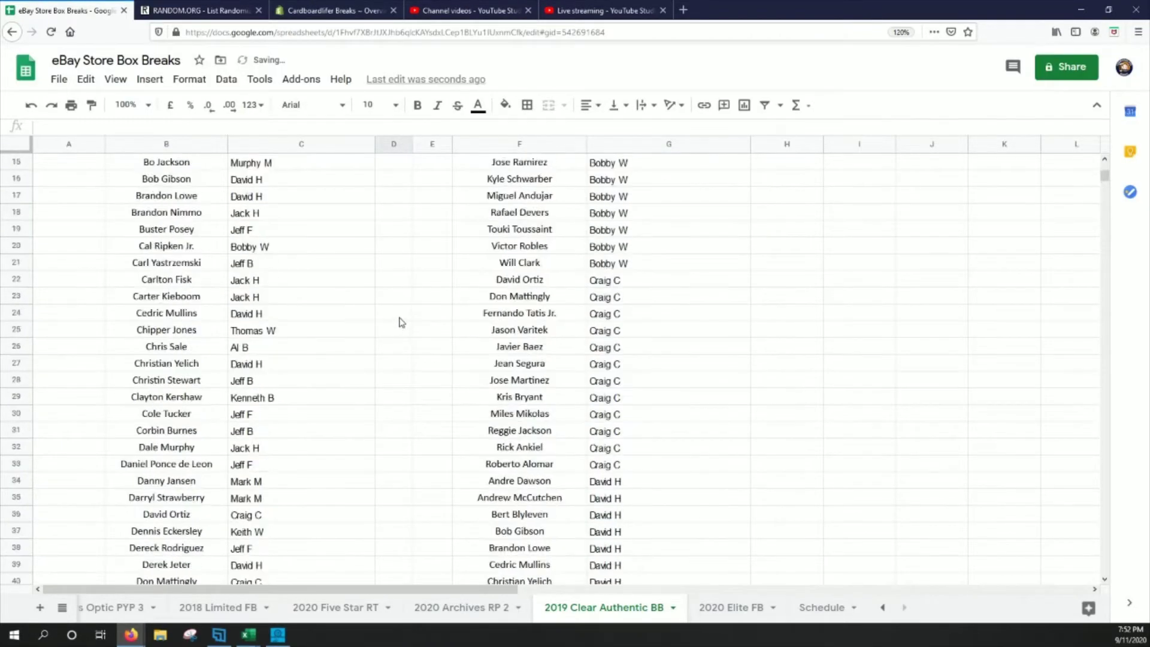
scroll(401, 320, "up", 5)
left_click_drag(105, 145, 78, 151)
Step: Format the entire sheet as bold 18-point text and widen column F to give the player names more room
left_click(18, 146)
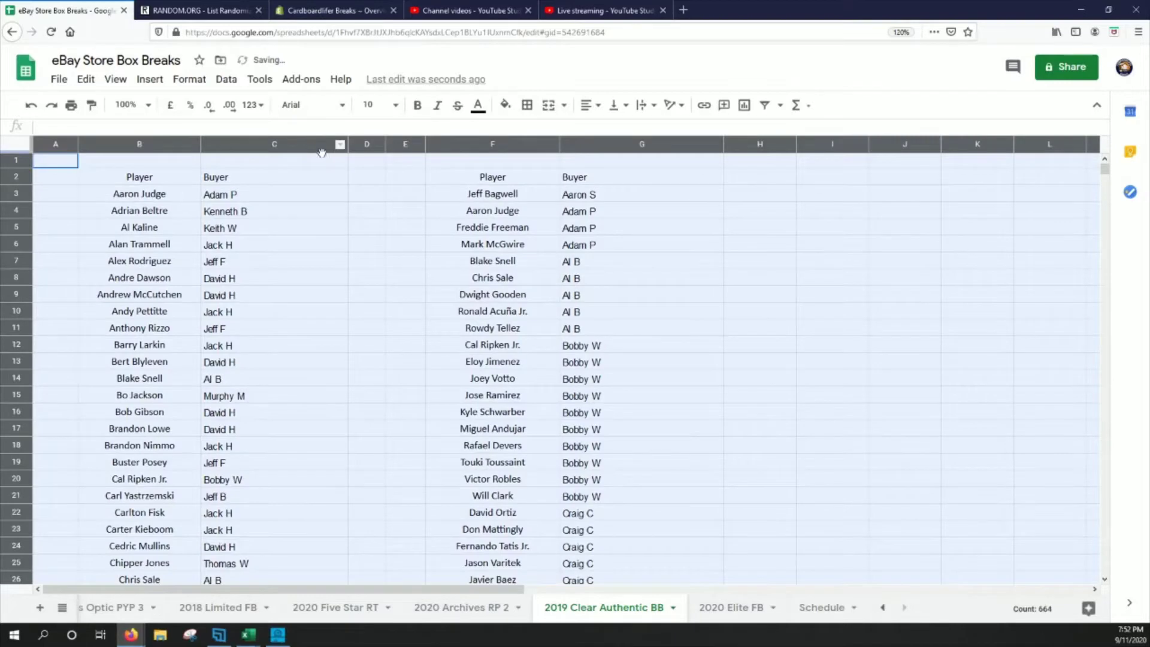
left_click(394, 105)
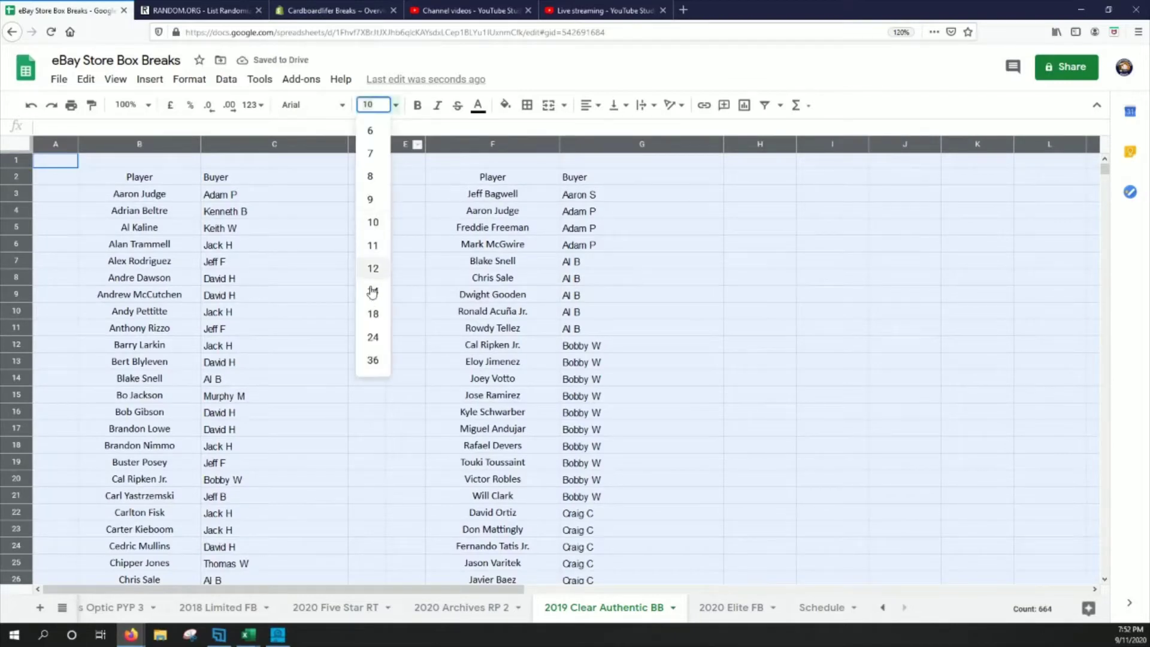
left_click(378, 323)
left_click(417, 105)
left_click(516, 301)
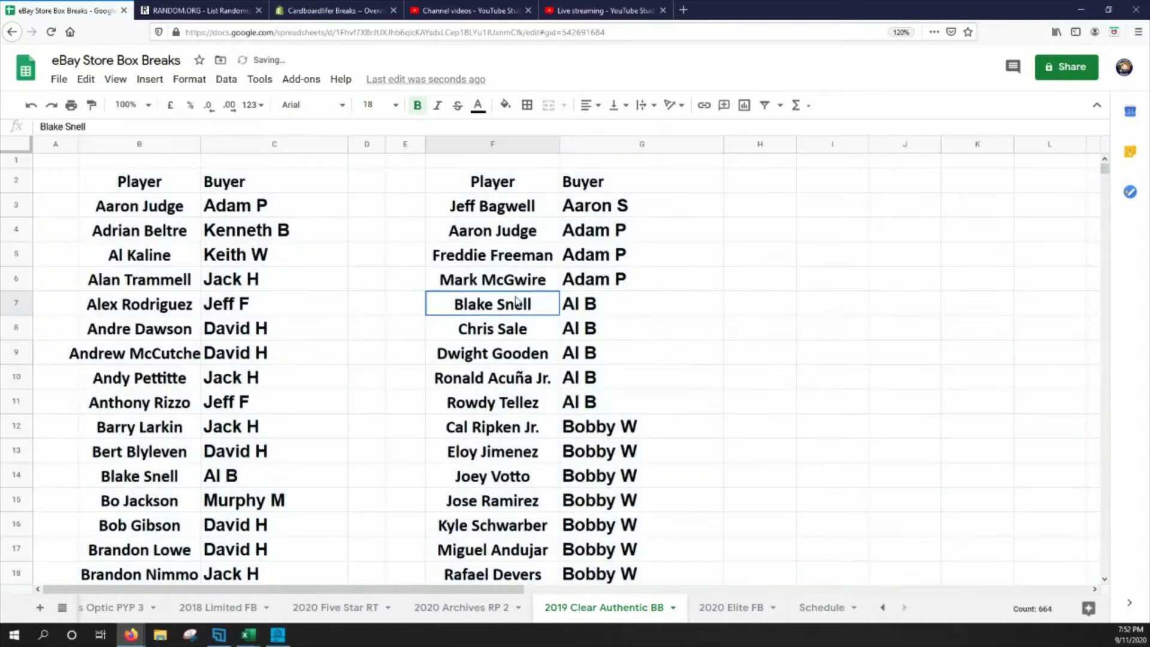
left_click_drag(560, 143, 607, 167)
Step: Review the player and buyer assignments in both tables from the first row down to row 134
left_click(853, 232)
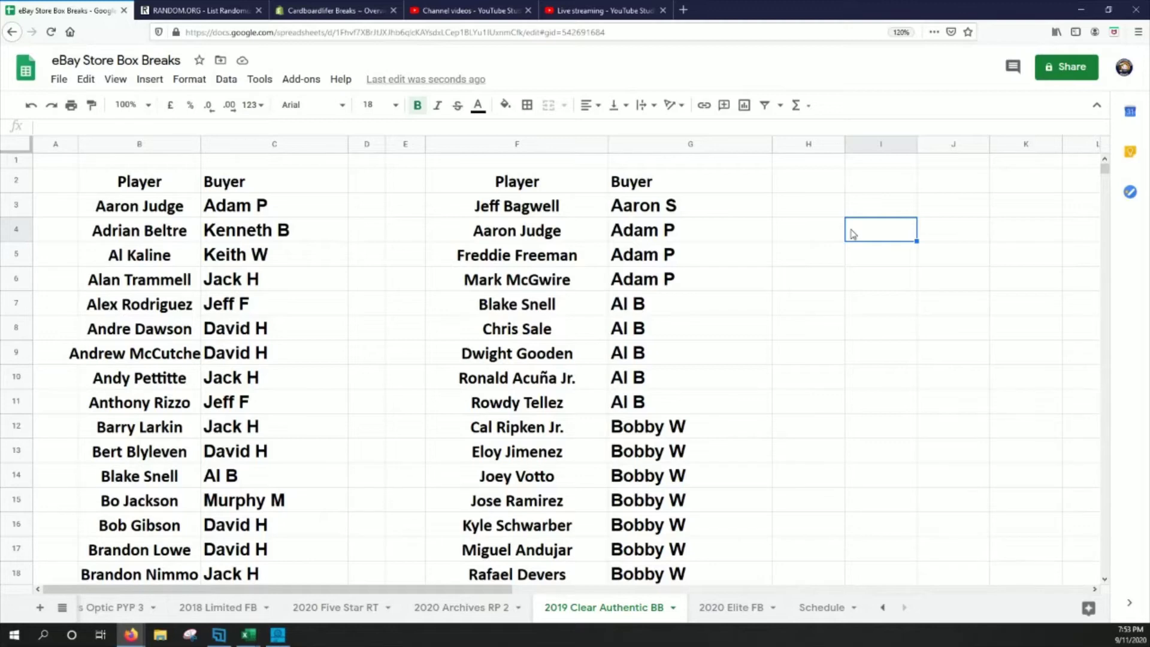
scroll(852, 234, "down", 5)
left_click(853, 234)
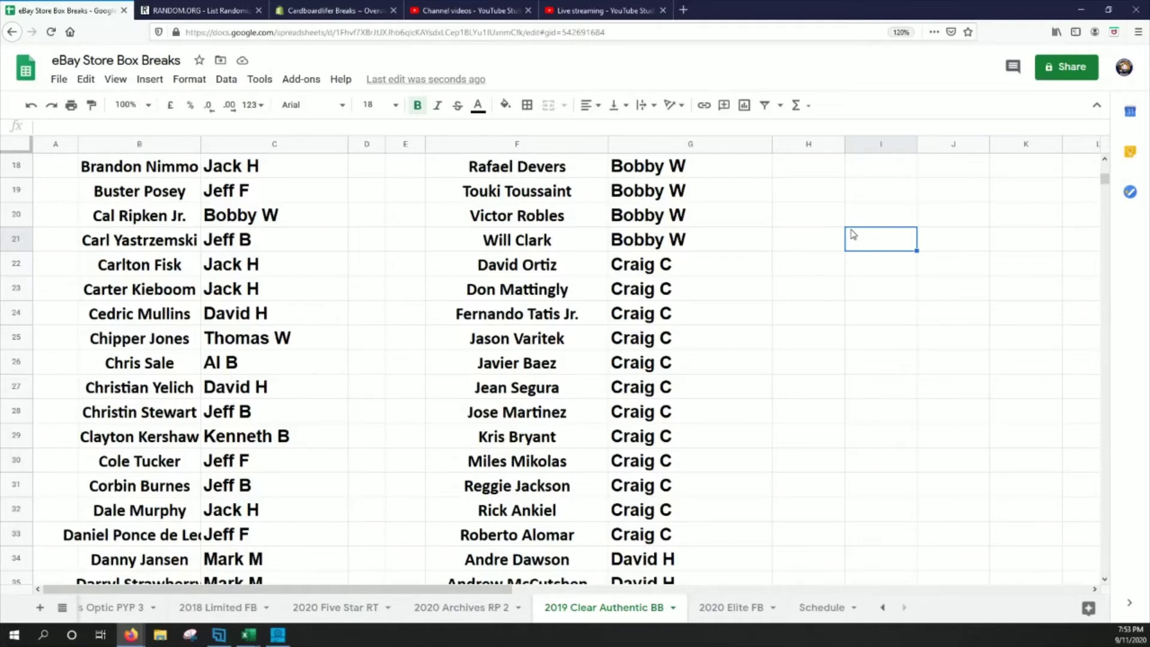
scroll(853, 234, "down", 6)
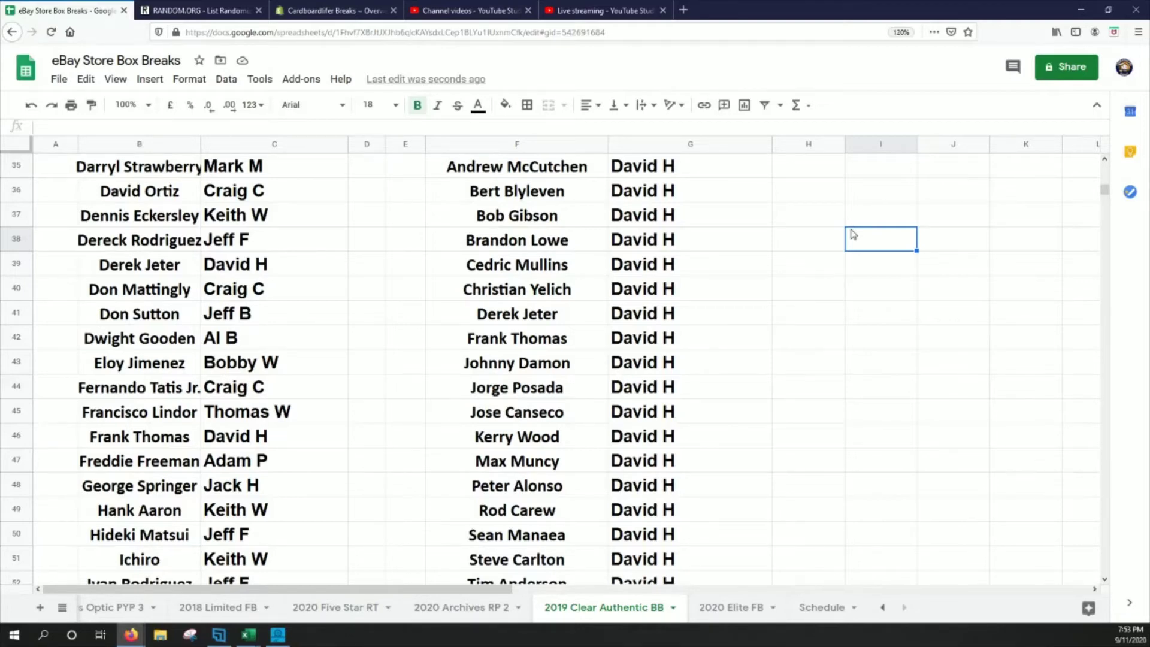
scroll(853, 233, "down", 6)
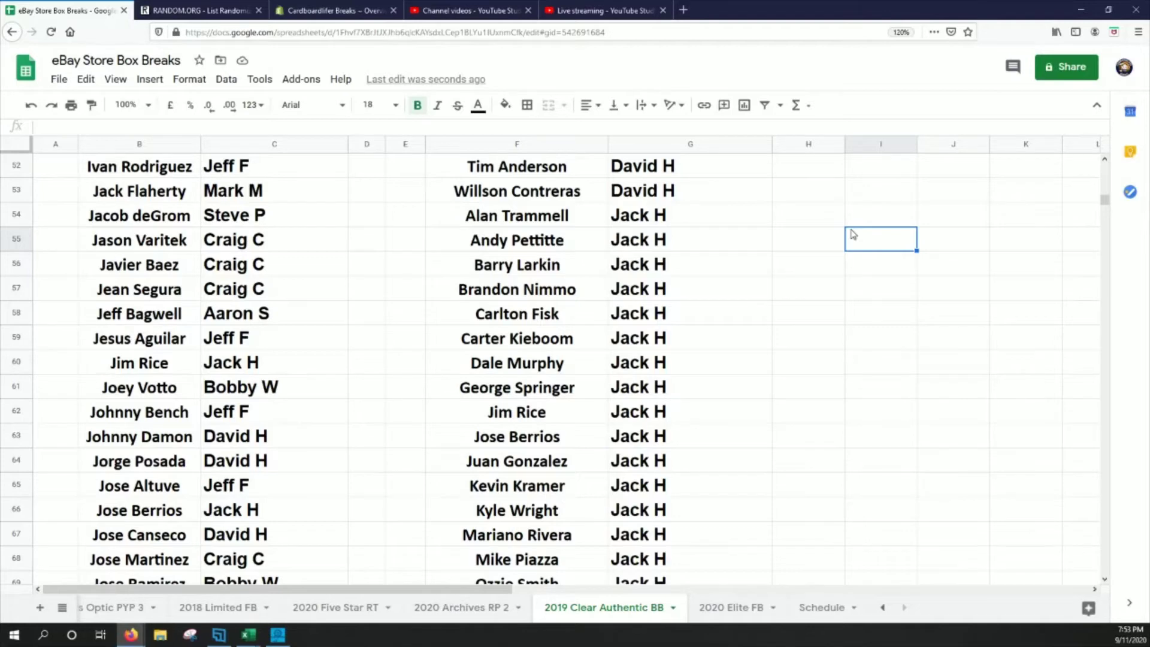
scroll(853, 234, "down", 6)
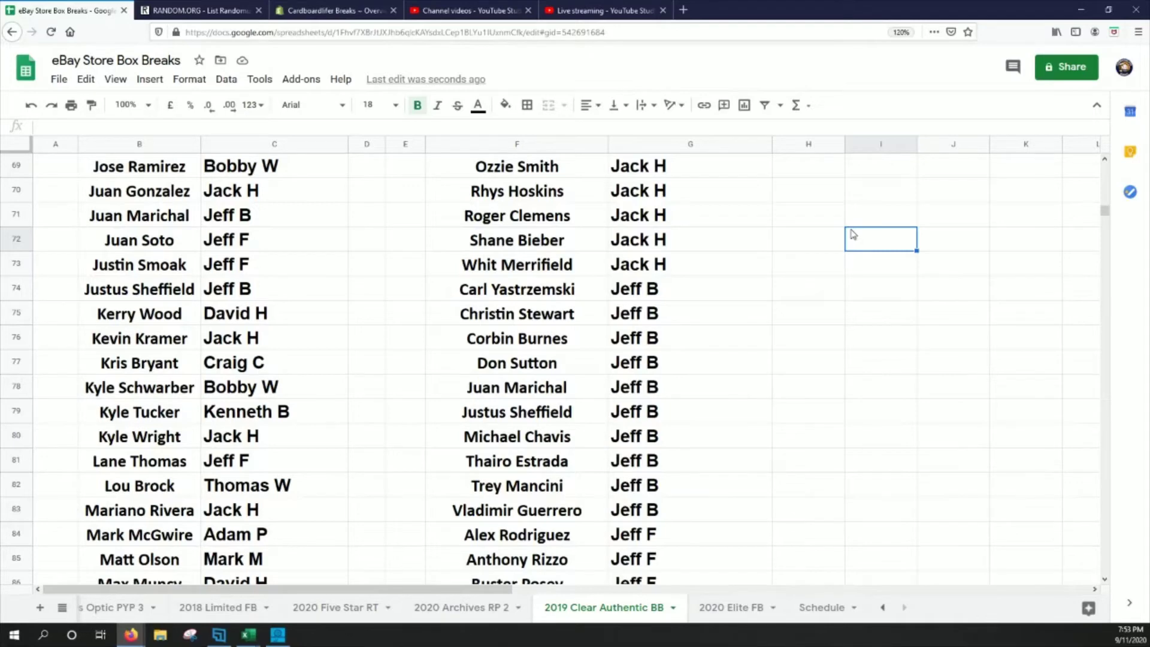
key("Page_Down")
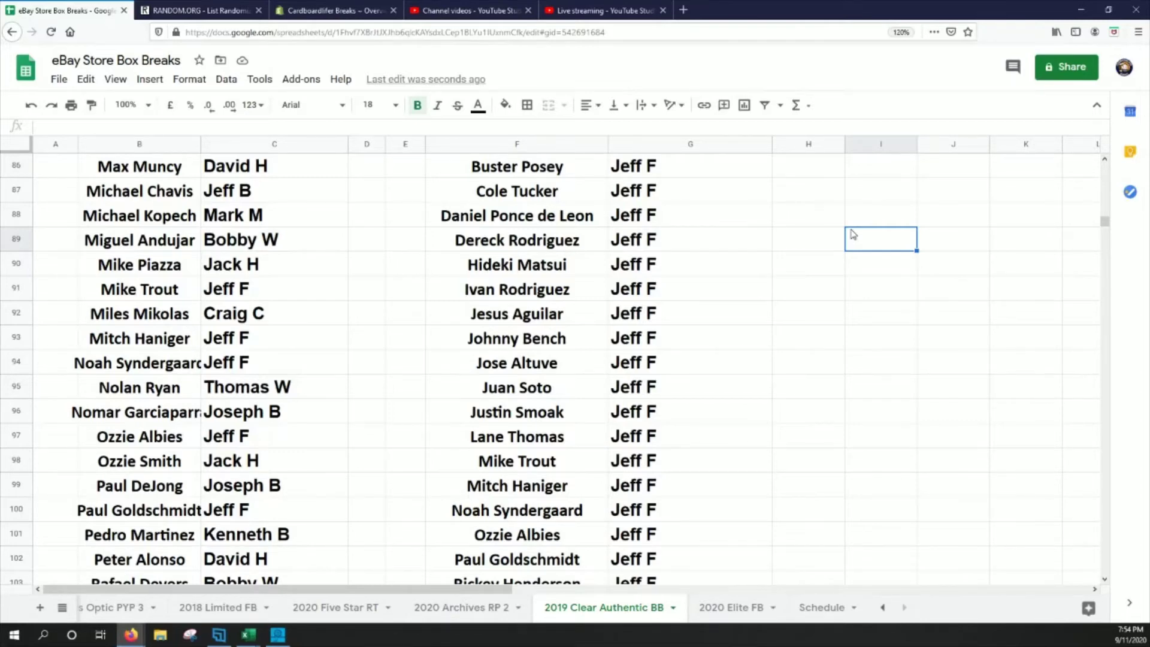
key("Page_Down")
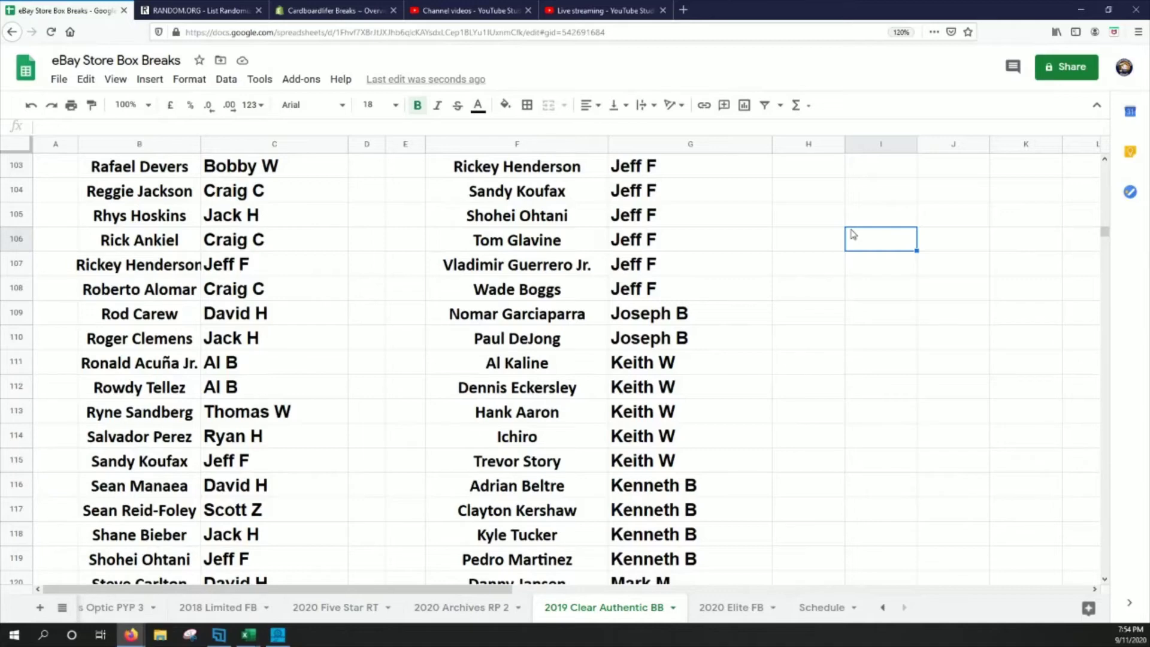
scroll(852, 234, "down", 6)
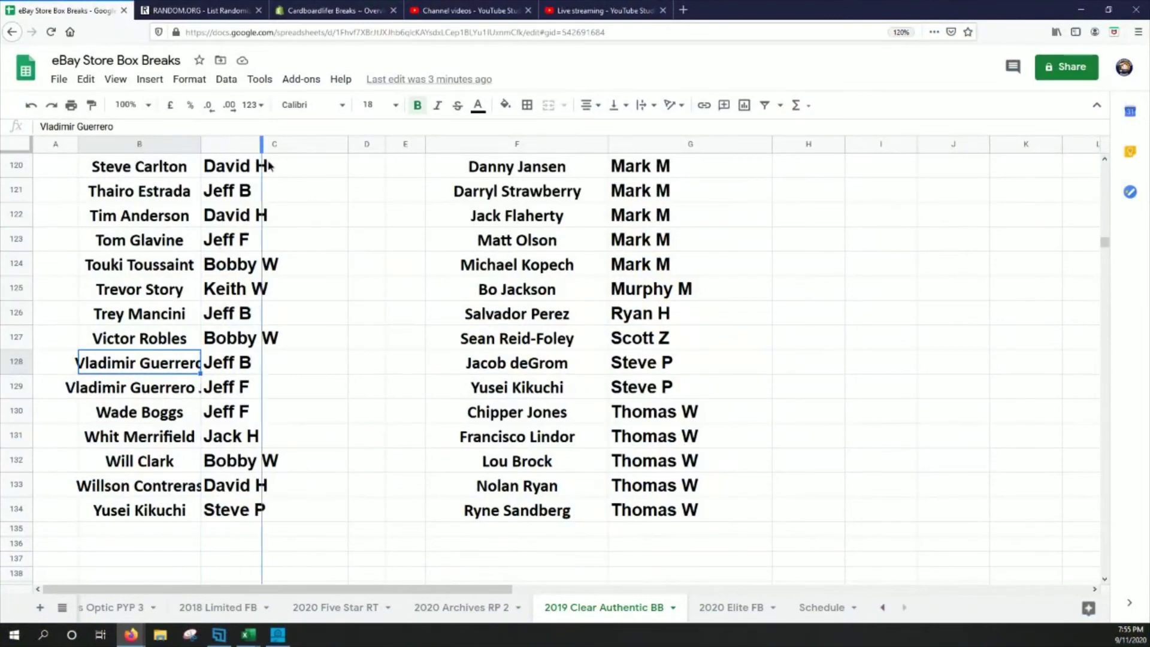
Step: Widen column B to fit its player names and fill Rowdy Tellez's player and buyer cells, B112:C112, with yellow
double_click(199, 141)
scroll(179, 372, "up", 4)
scroll(180, 371, "up", 1)
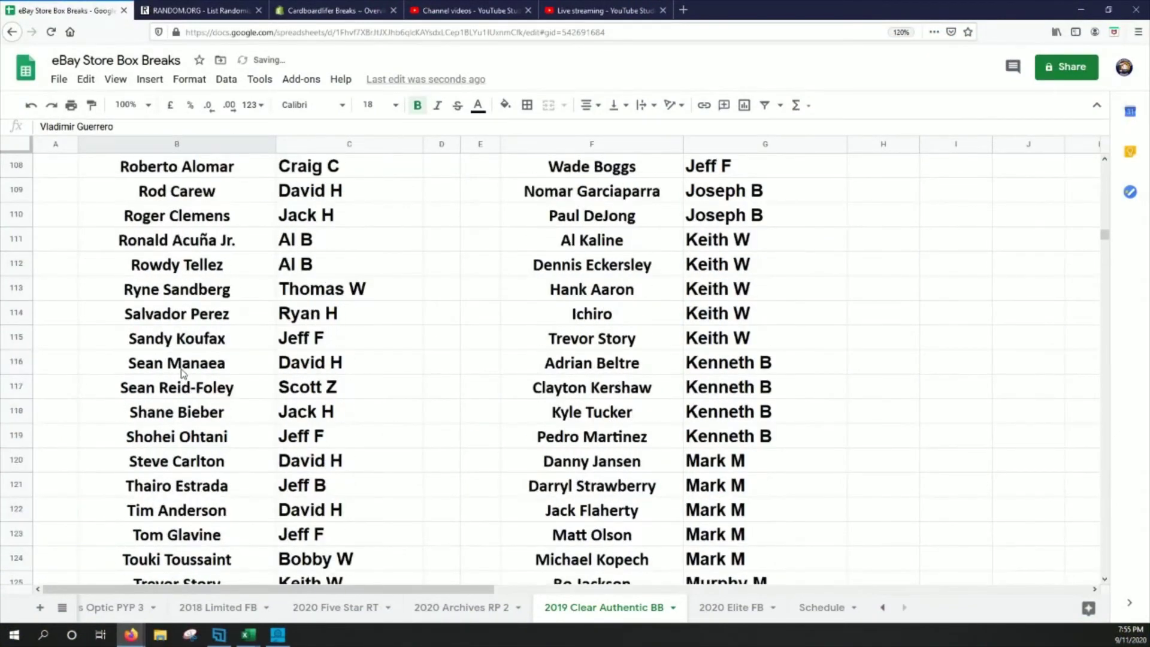
left_click_drag(186, 273, 372, 266)
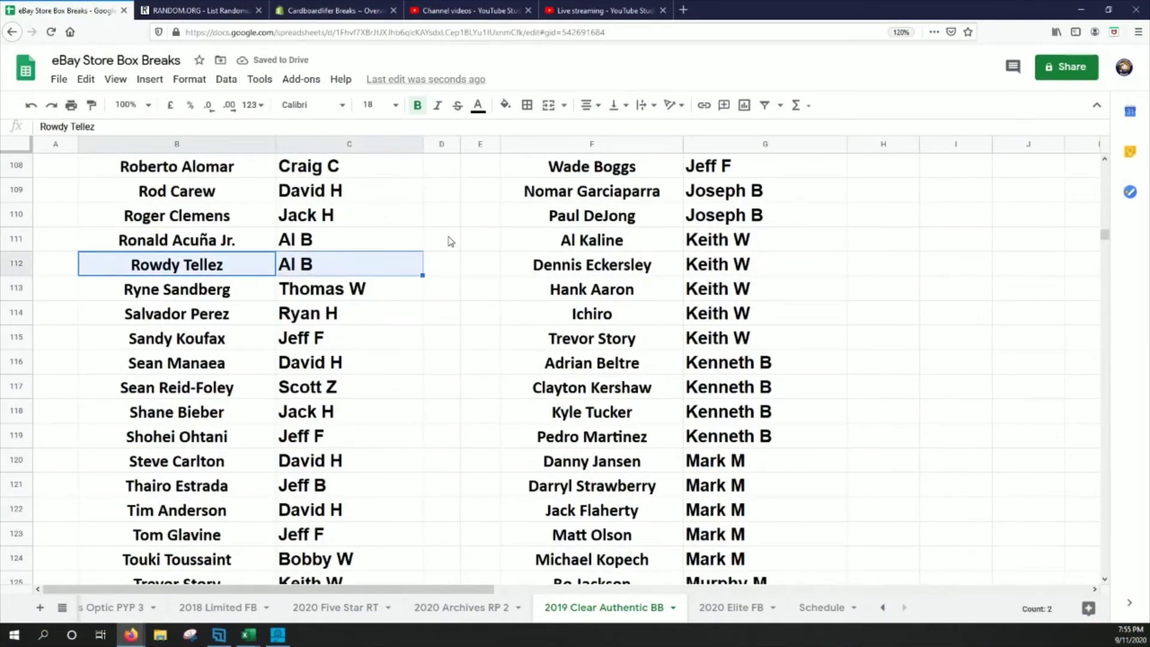
left_click(505, 105)
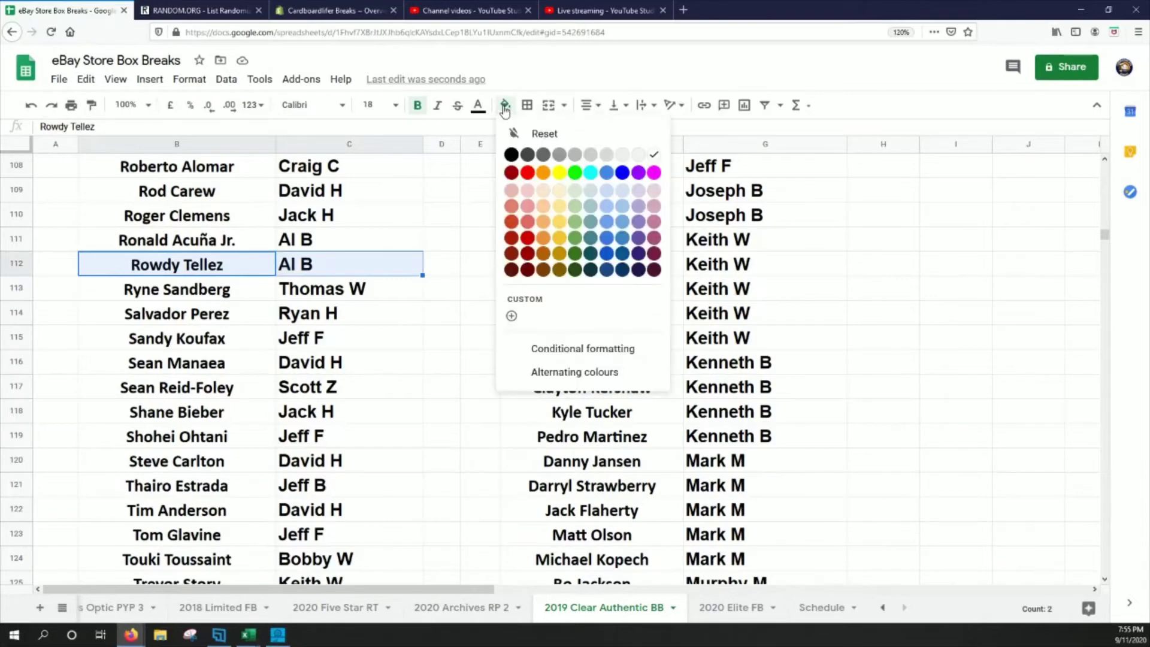
left_click(561, 173)
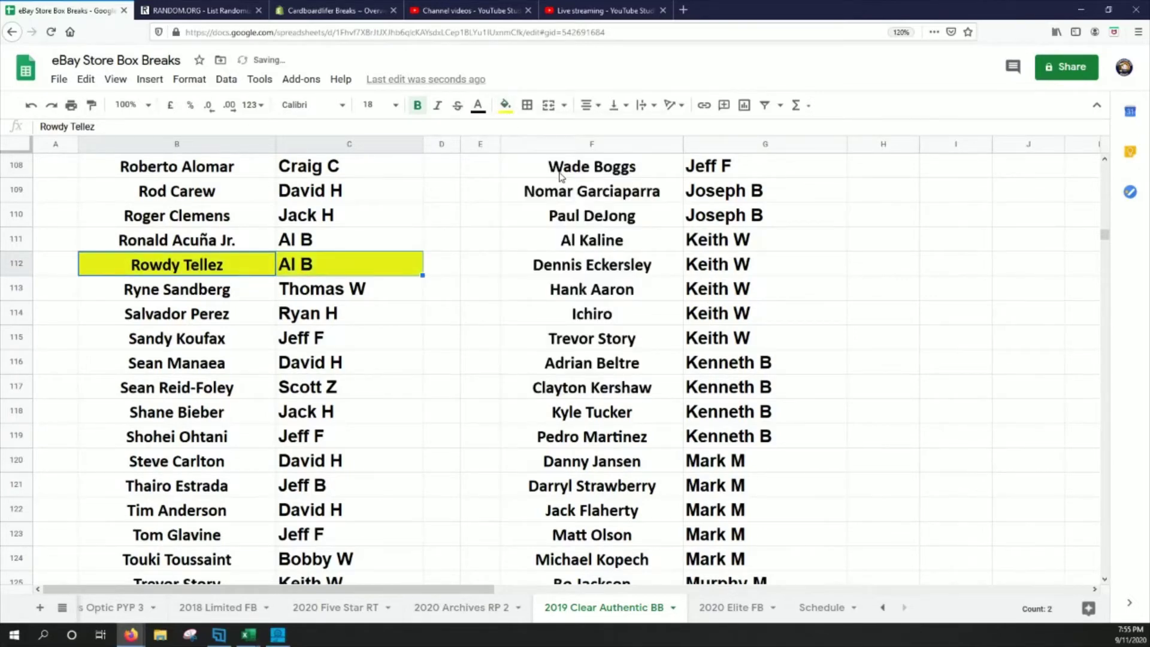